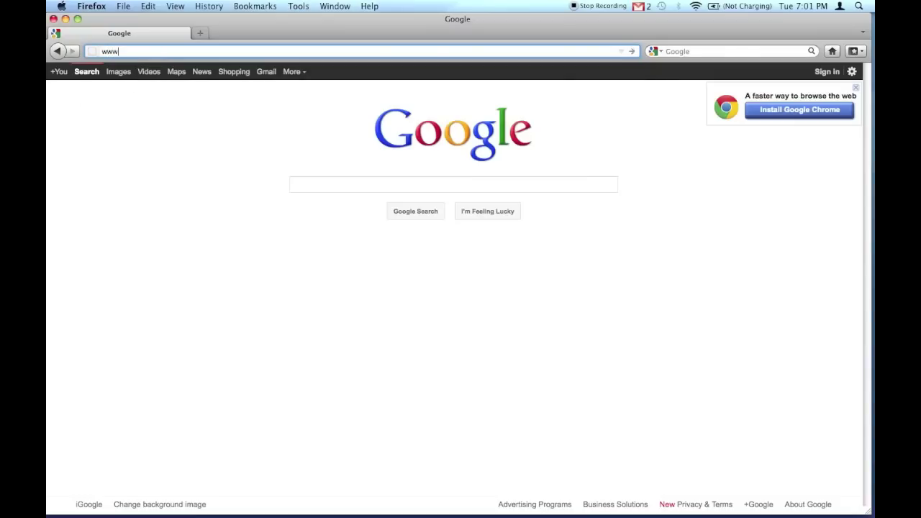
Go to twitter.com and skim the tweets in the home timeline
text(tter.com/#!/)
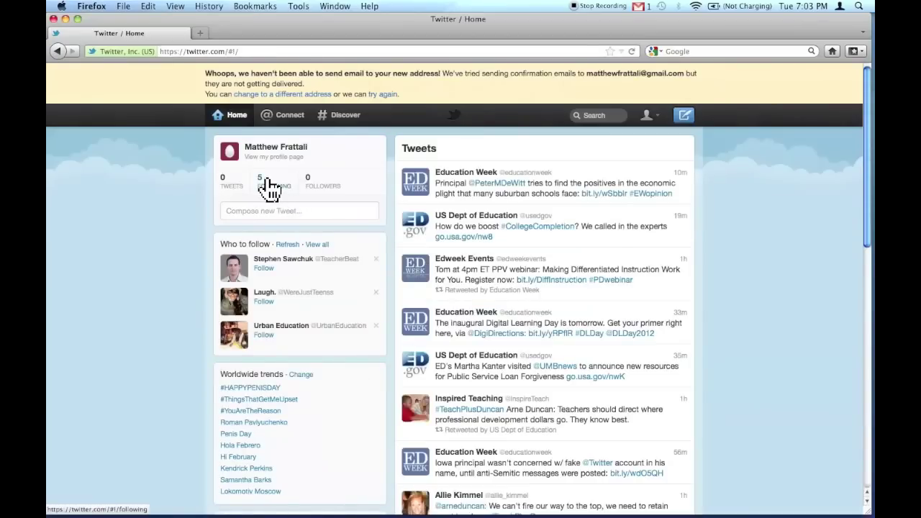
scroll(530, 247, down, 3)
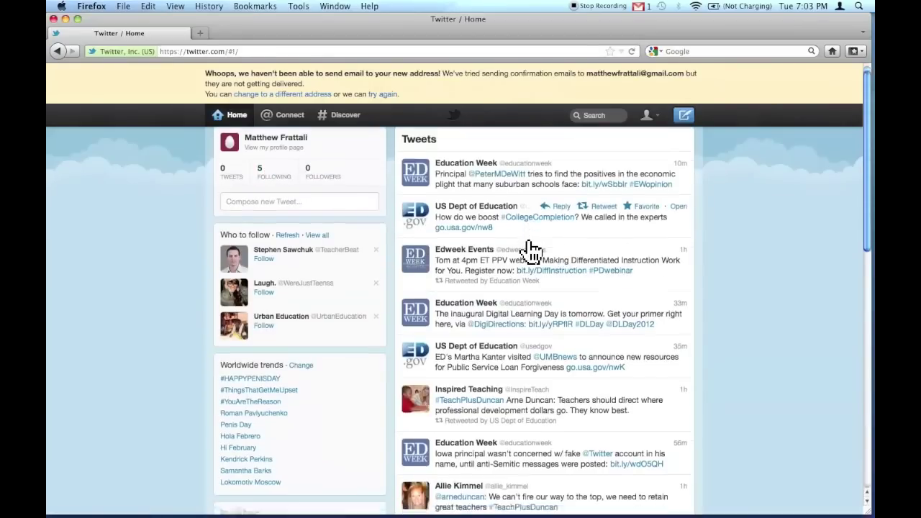
scroll(531, 248, down, 12)
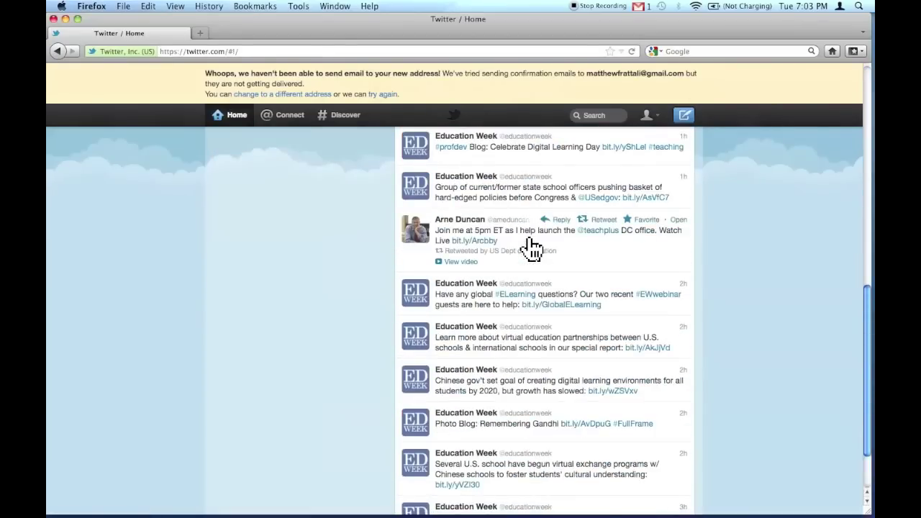
scroll(533, 246, up, 15)
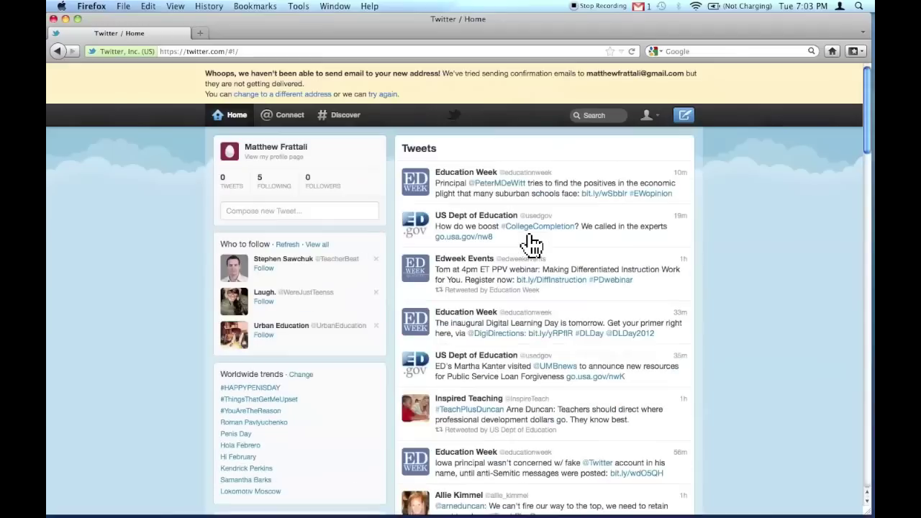
Open the US Dept of Education #CollegeCompletion link and the Ed Week Teacher roundtable link in new background tabs
right_click(464, 247)
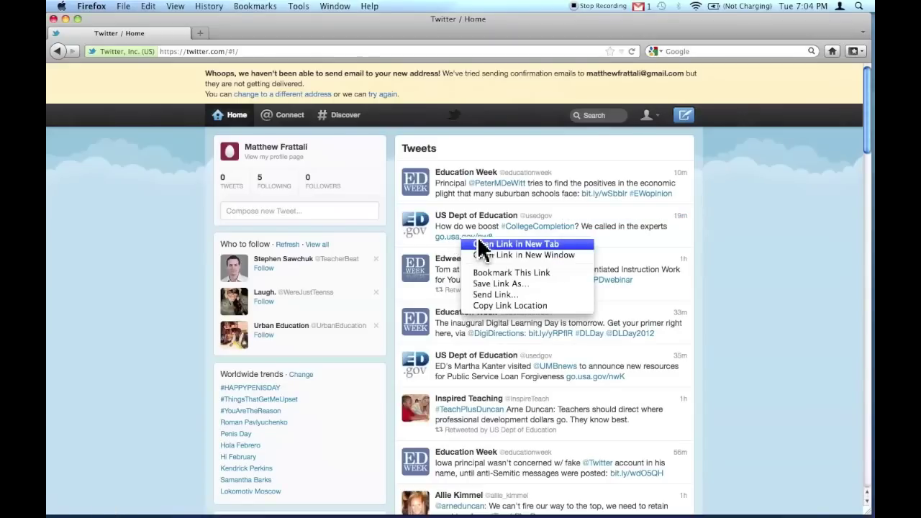
click(481, 246)
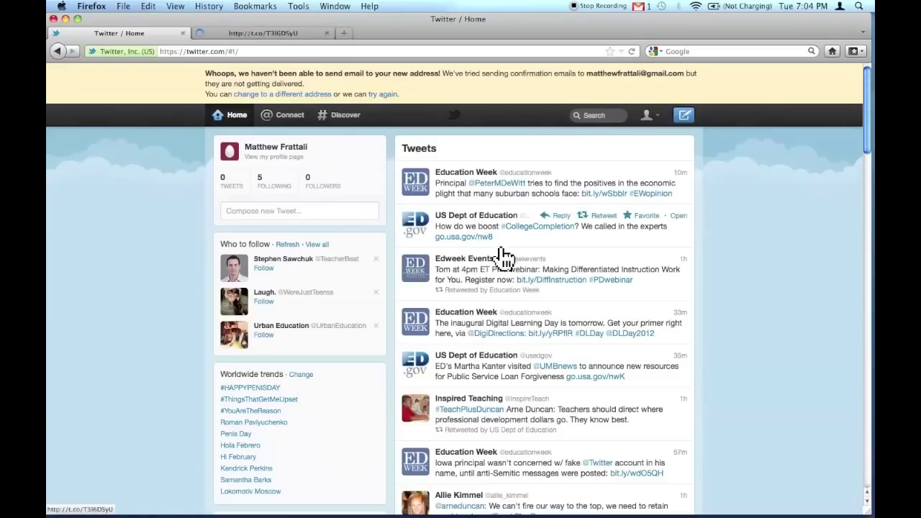
scroll(491, 364, down, 1)
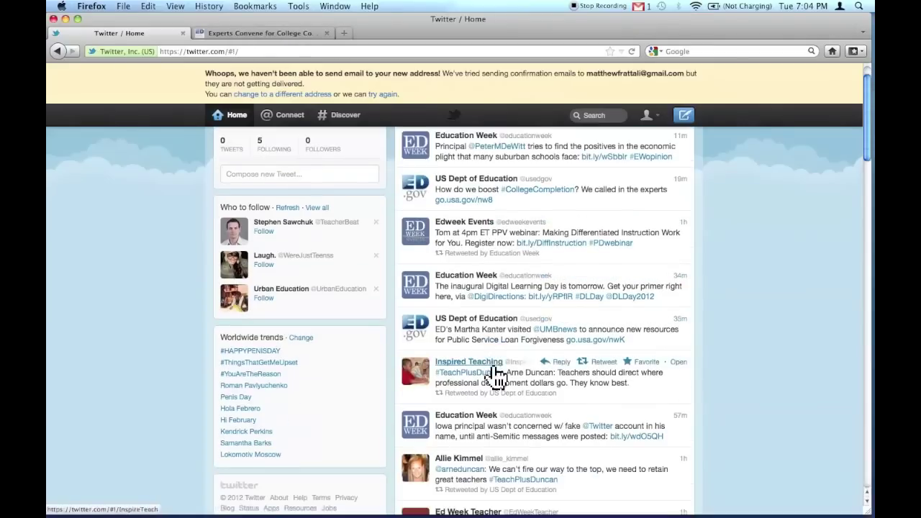
scroll(534, 394, down, 2)
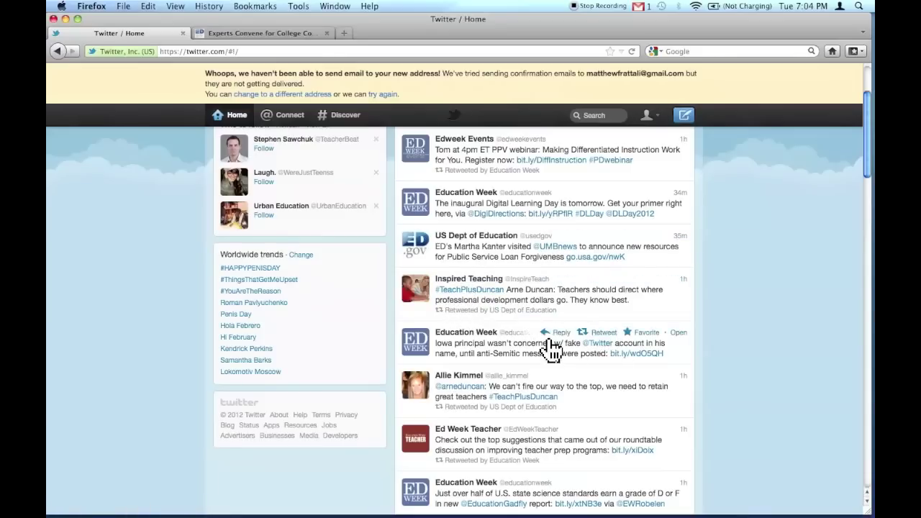
scroll(549, 348, down, 1)
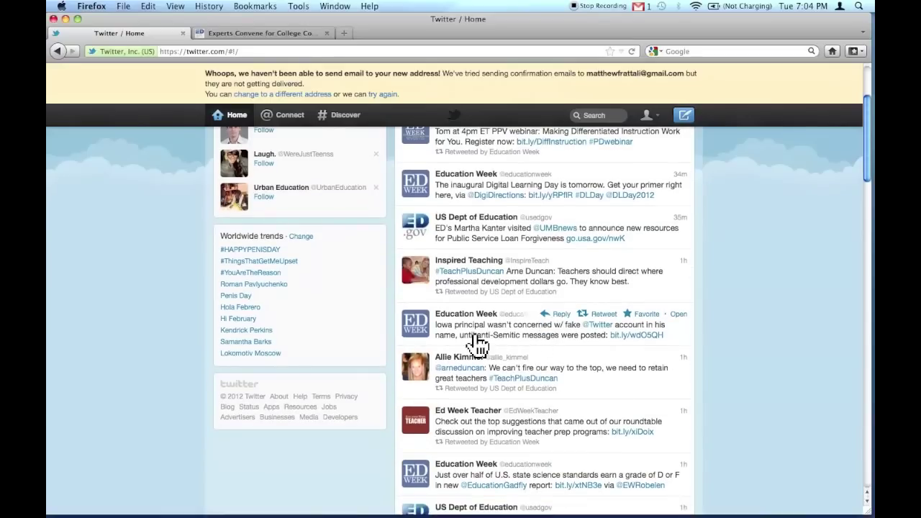
scroll(540, 381, down, 1)
scroll(540, 381, down, 3)
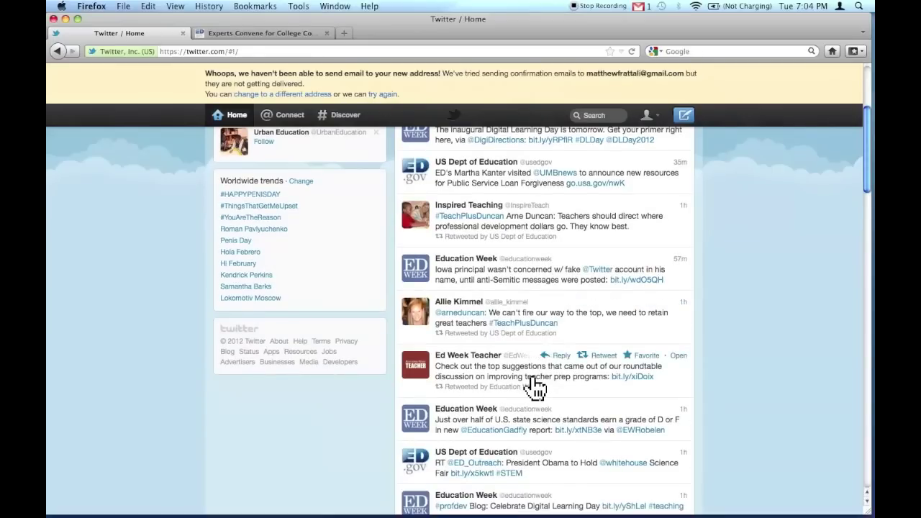
right_click(624, 377)
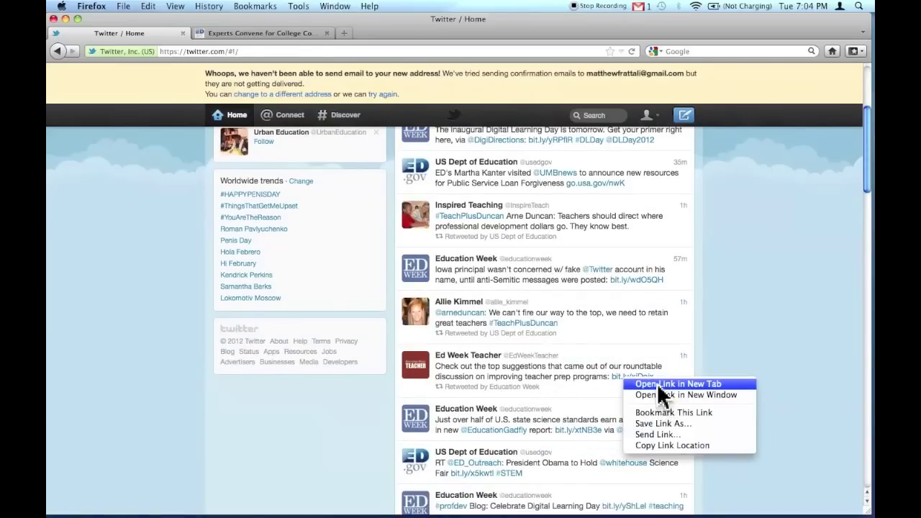
click(657, 385)
Open the link in the US Dept of Education tweet about the White House Science Fair in a new tab
scroll(594, 411, down, 3)
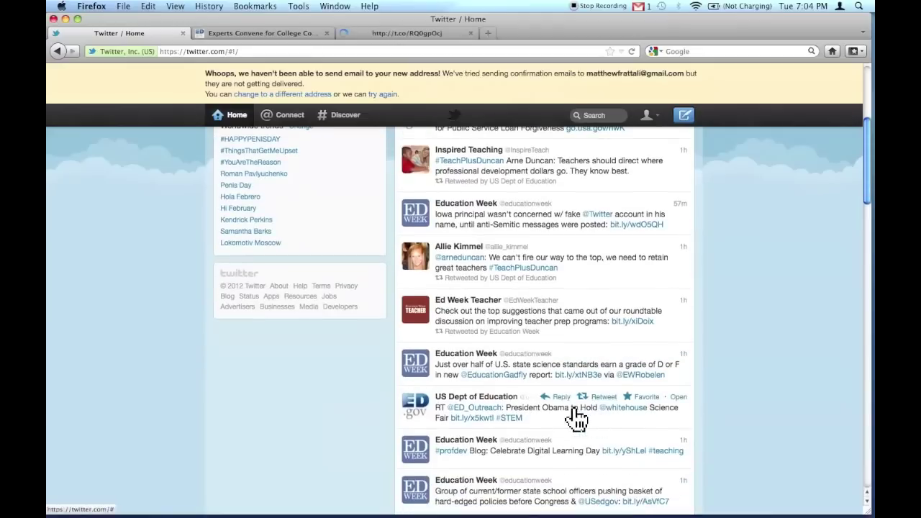
right_click(474, 419)
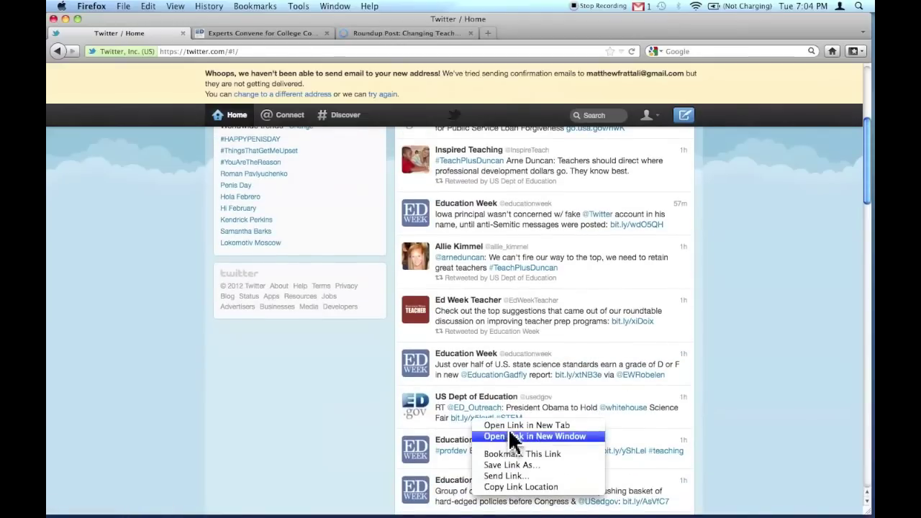
click(506, 424)
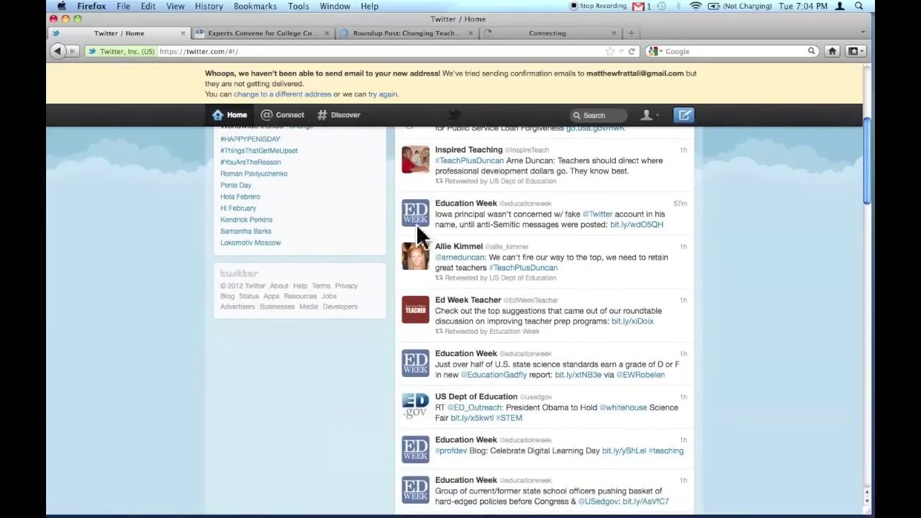
Look through the three opened article tabs and skim the Homeroom blog post on the College Completion Symposium
click(264, 33)
click(389, 33)
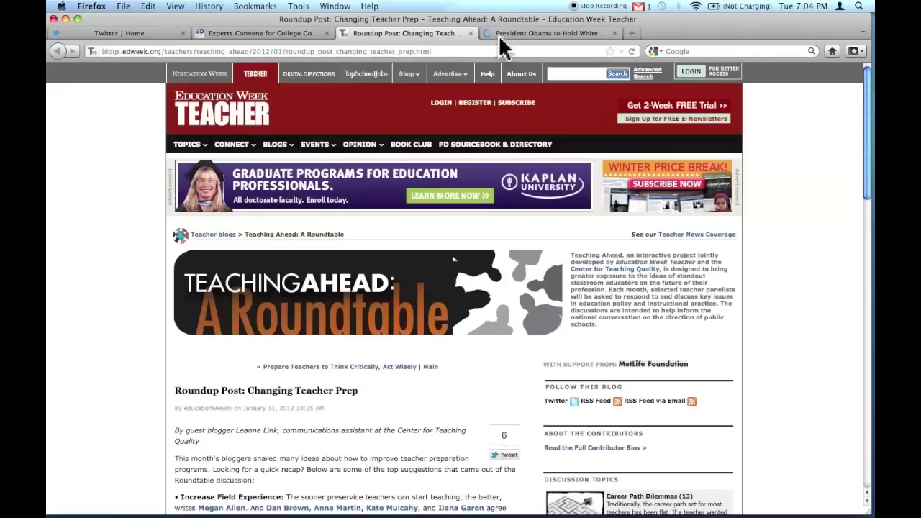
click(511, 33)
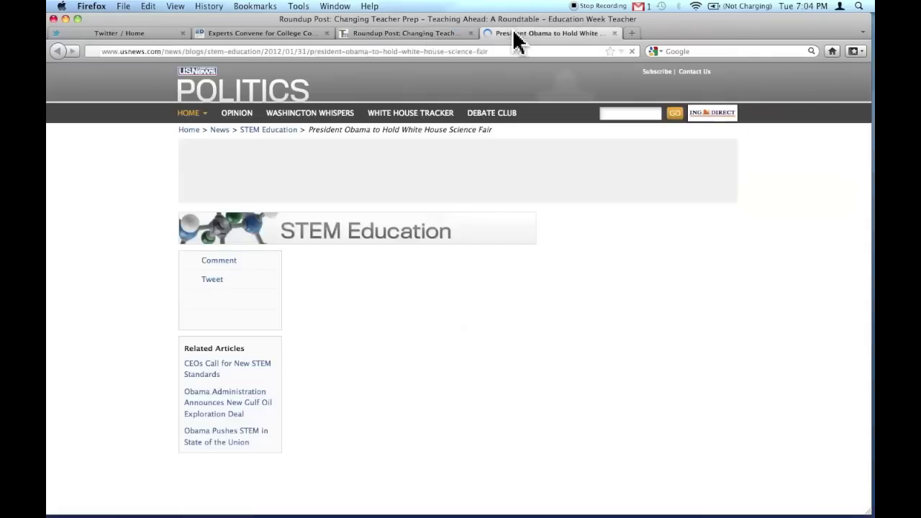
click(279, 33)
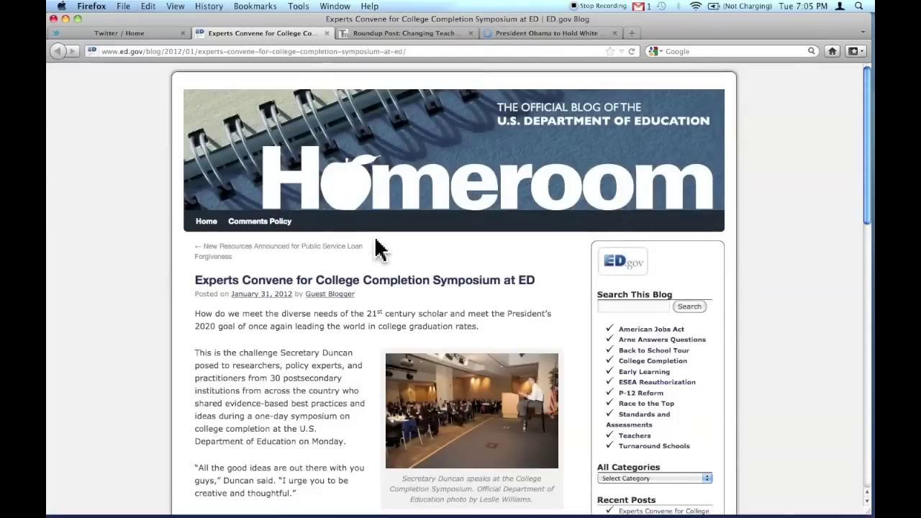
scroll(357, 248, down, 5)
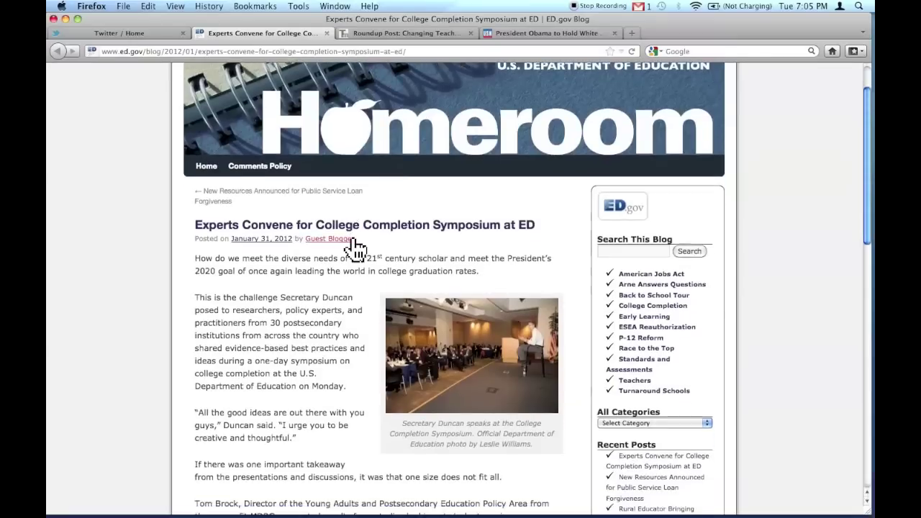
scroll(354, 243, up, 4)
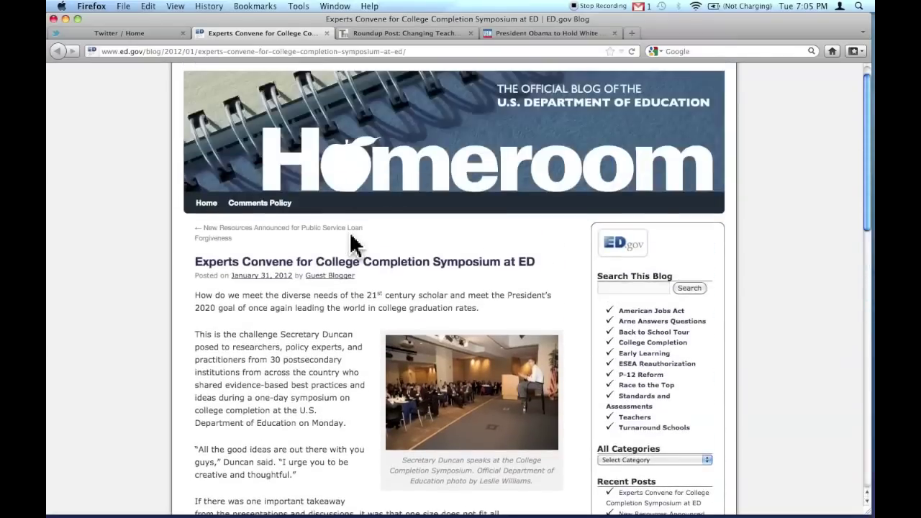
scroll(353, 241, down, 7)
scroll(352, 241, down, 5)
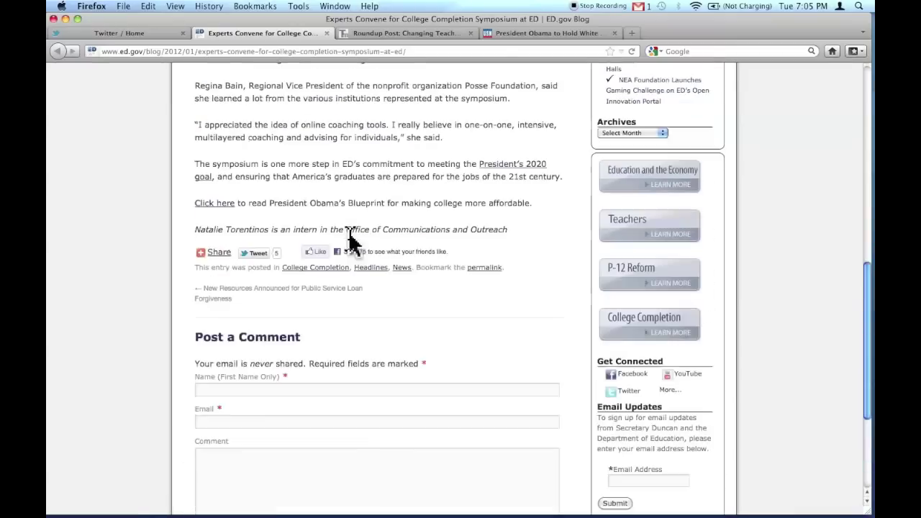
scroll(348, 231, up, 10)
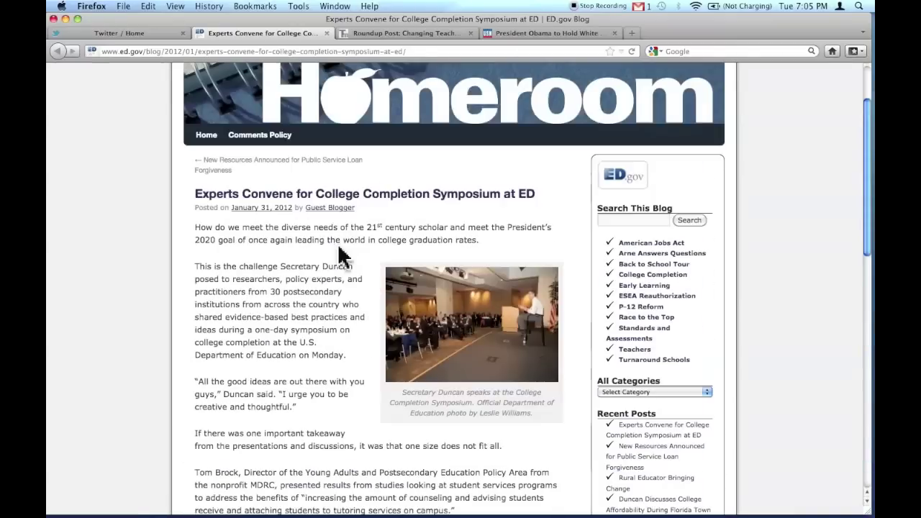
Skim the Changing Teacher Prep roundup post and the U.S. News article on the White House Science Fair
click(396, 35)
scroll(309, 278, down, 2)
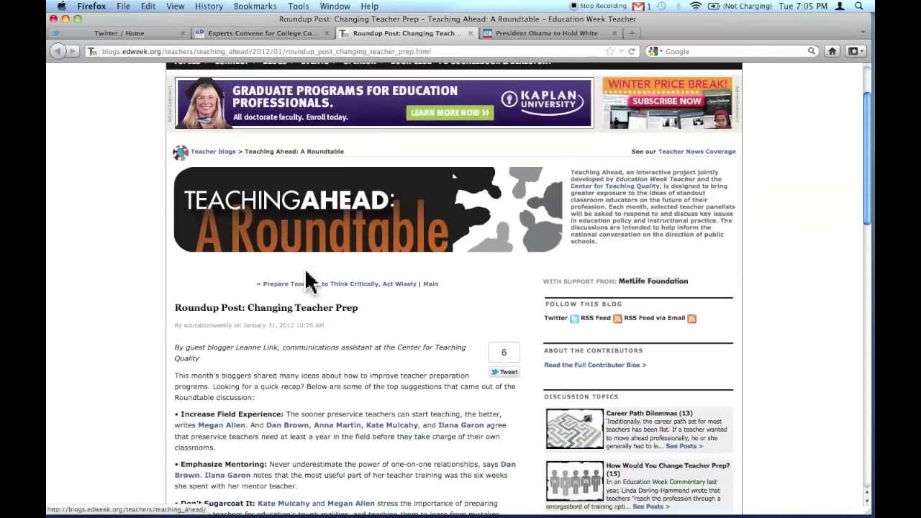
scroll(325, 292, down, 4)
scroll(324, 293, down, 4)
scroll(324, 293, up, 9)
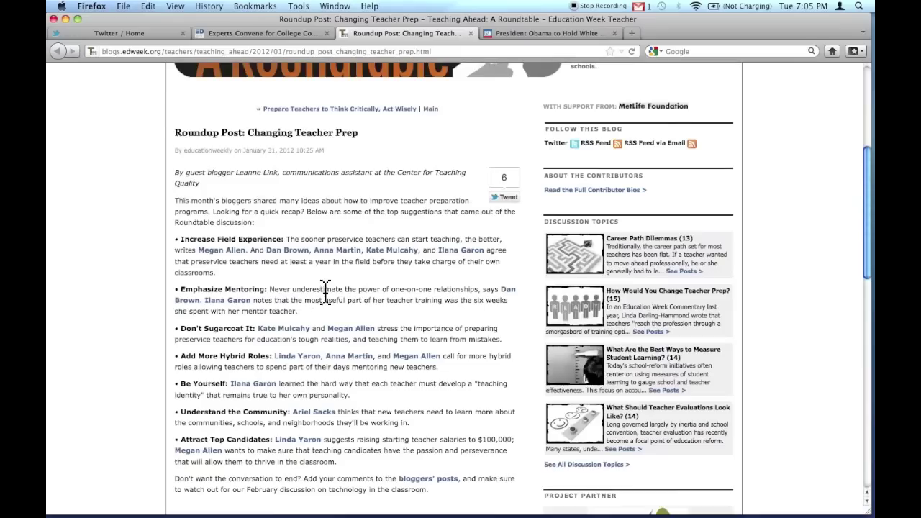
click(538, 33)
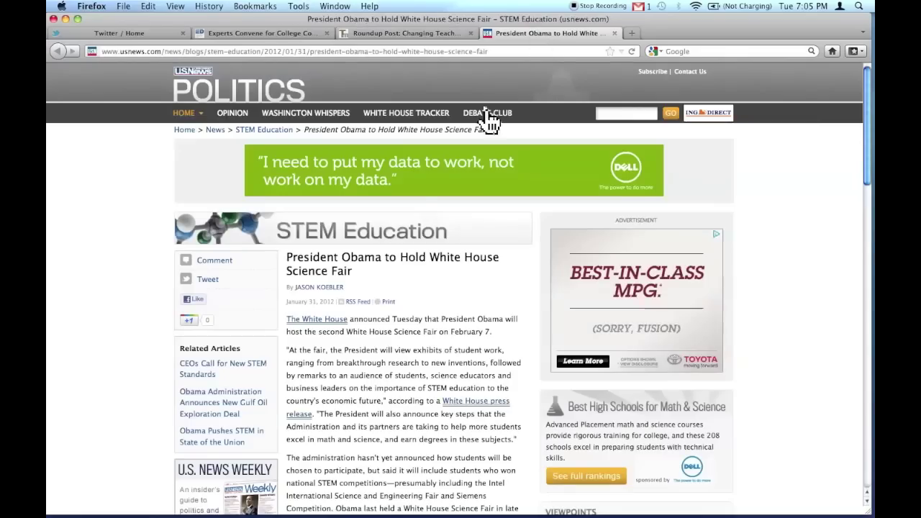
scroll(422, 200, down, 2)
scroll(422, 205, down, 5)
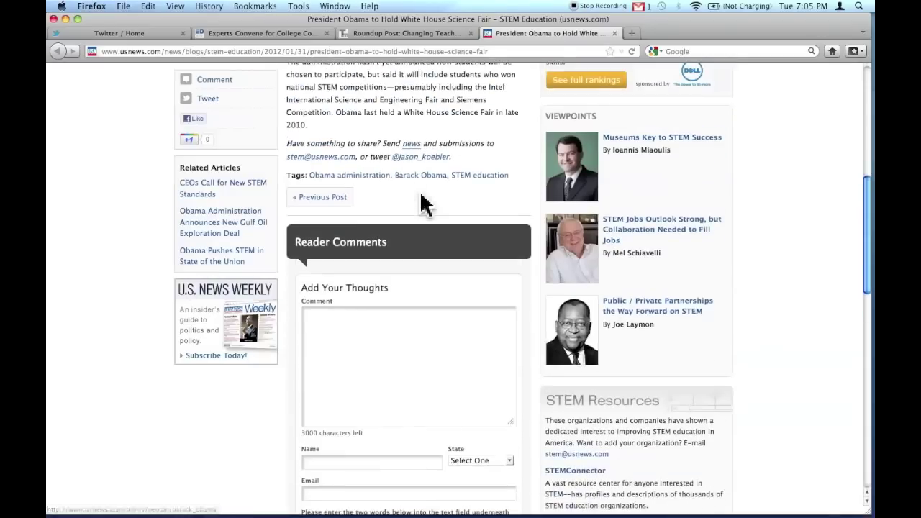
scroll(418, 201, up, 4)
scroll(379, 207, up, 5)
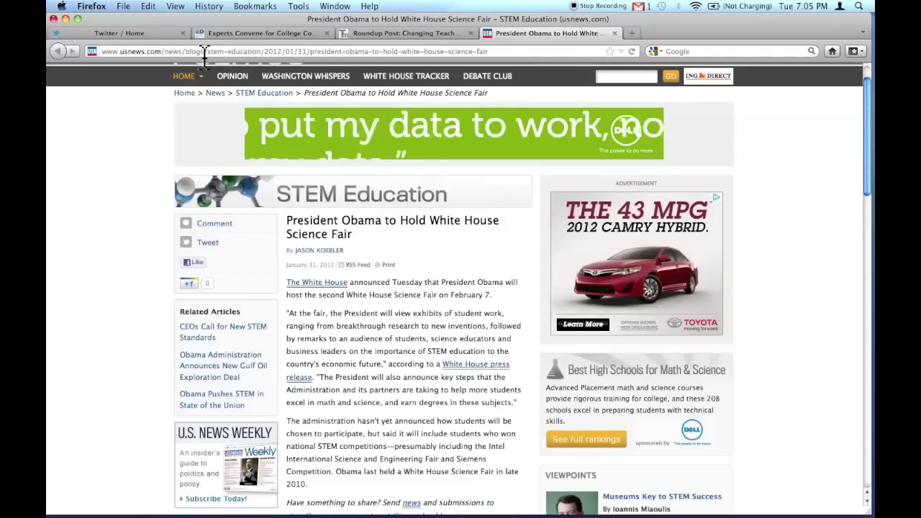
Return to the Twitter timeline, view the three article tabs once more, and come back to Twitter
click(164, 33)
scroll(414, 294, up, 2)
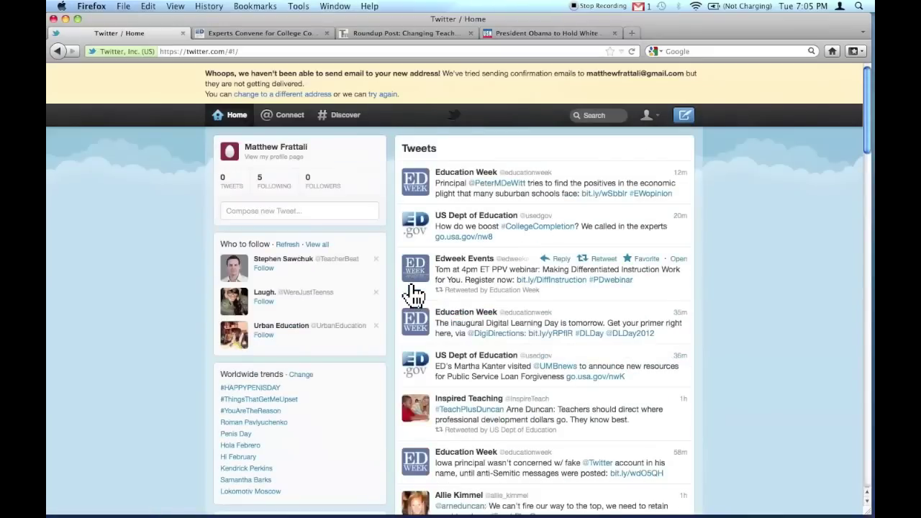
click(286, 33)
click(438, 33)
click(559, 33)
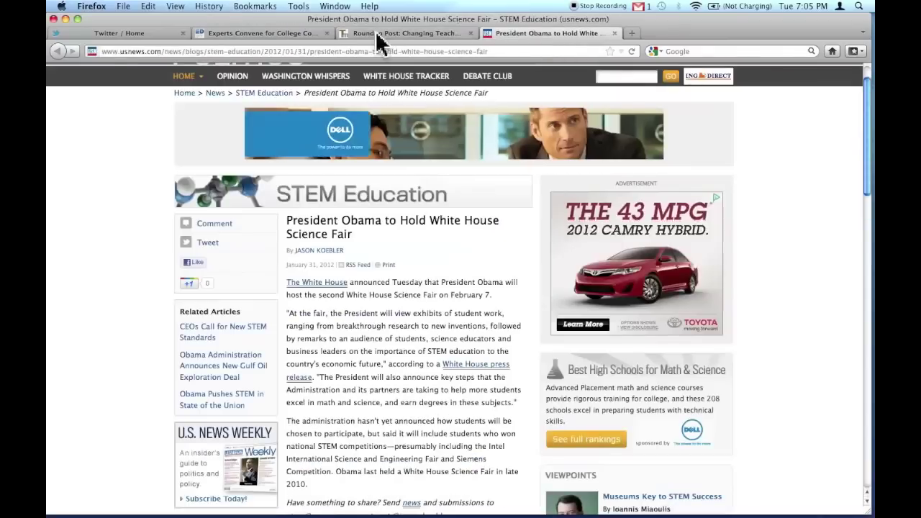
click(157, 33)
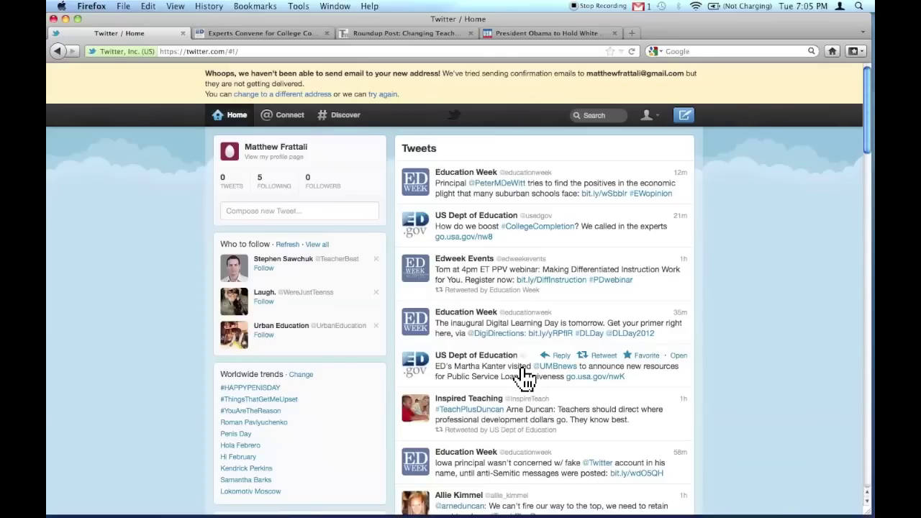
Unfollow Education Week from its profile summary in the timeline and close the summary
scroll(493, 251, down, 2)
scroll(518, 312, up, 2)
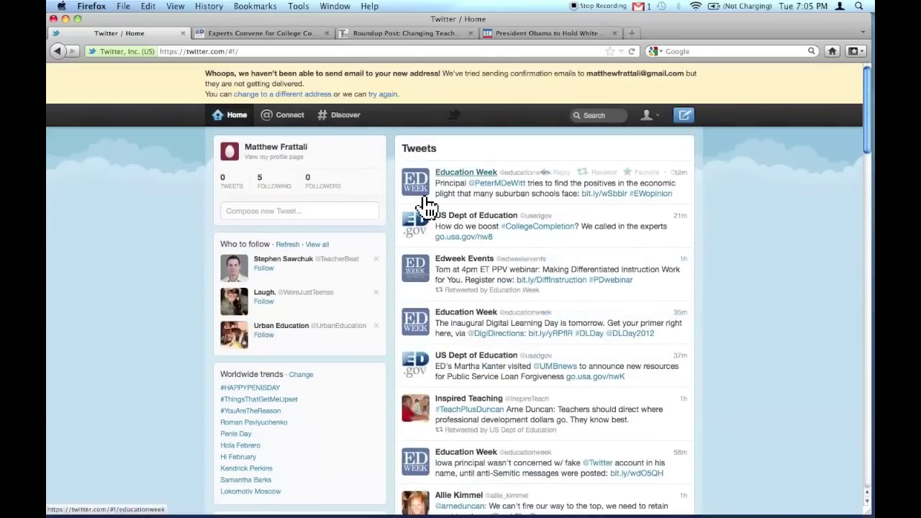
scroll(424, 288, down, 6)
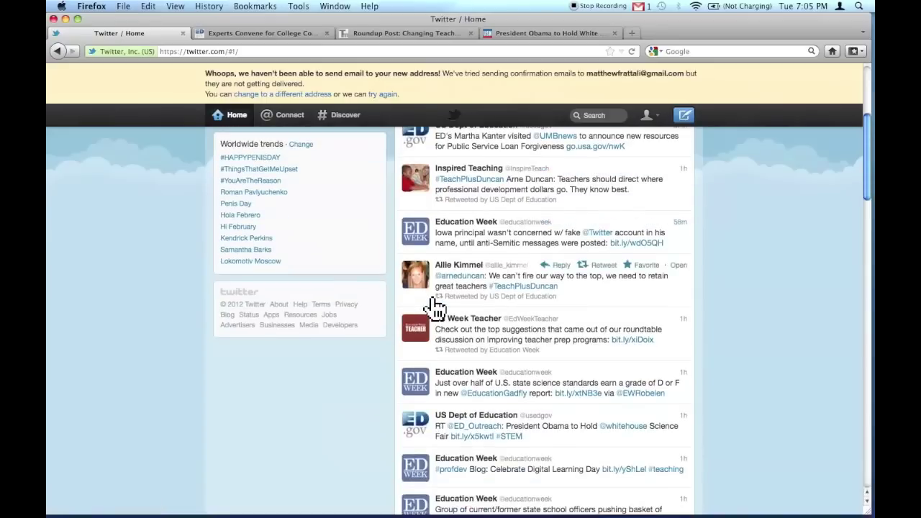
scroll(436, 308, up, 6)
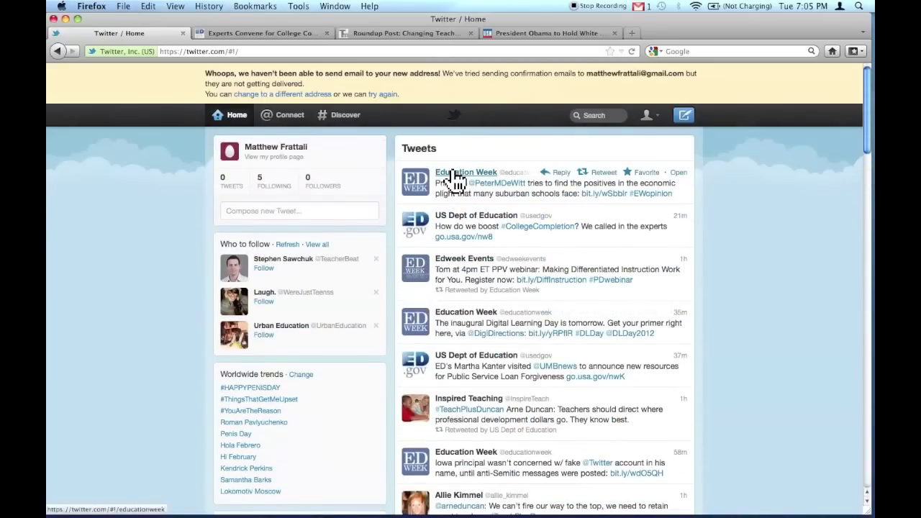
click(457, 175)
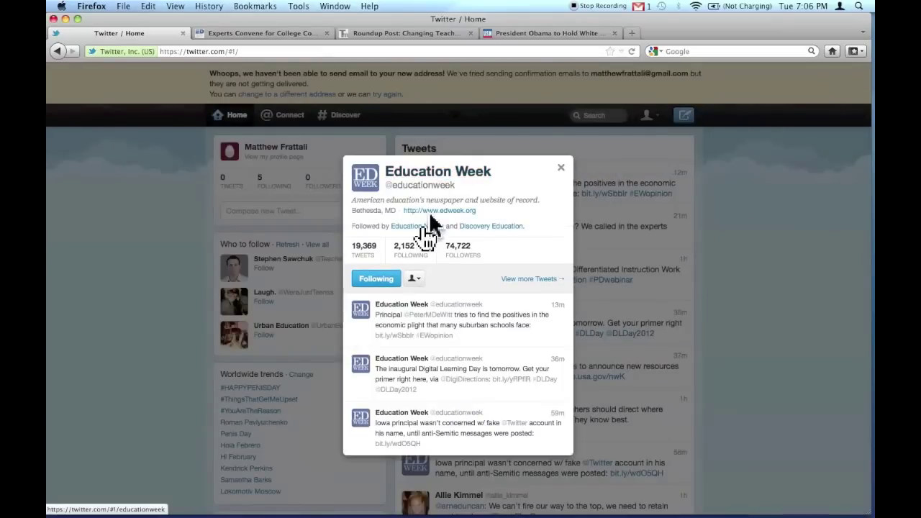
click(372, 288)
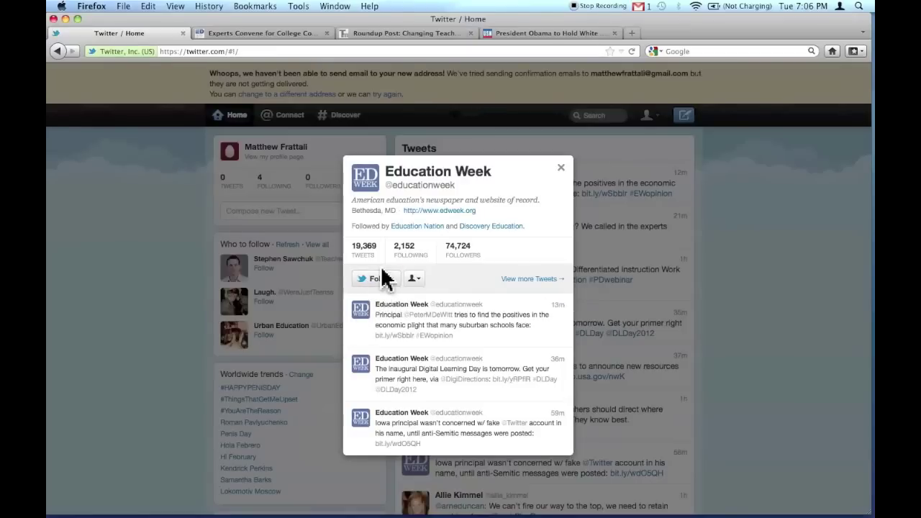
click(561, 167)
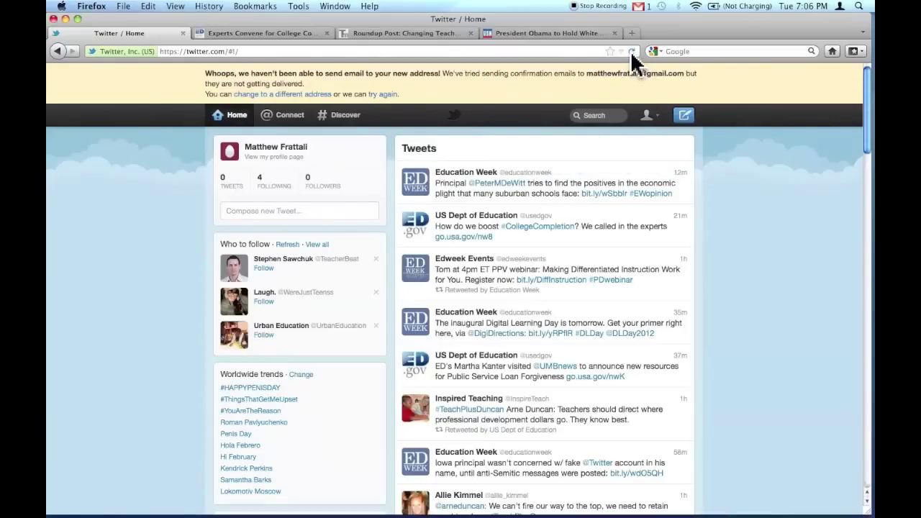
Reload the home timeline and look through its tweets down to the Discovery Education posts
click(631, 51)
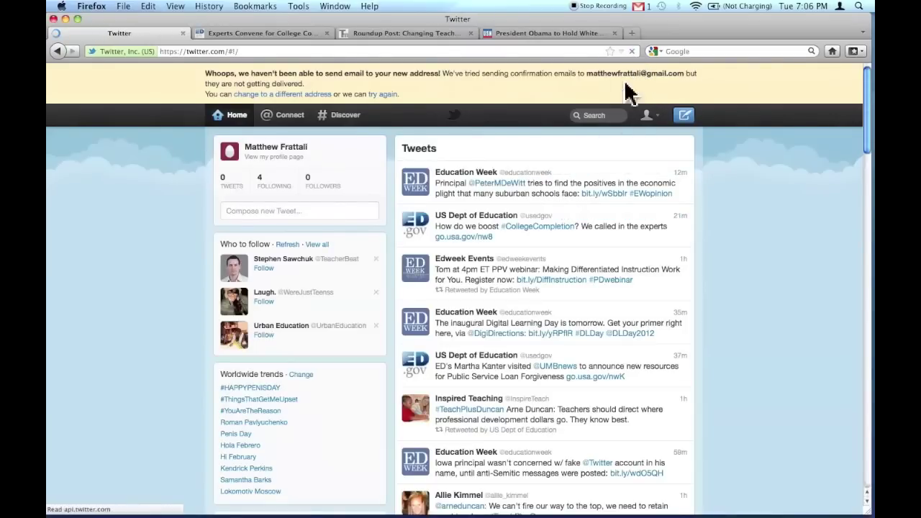
scroll(522, 308, down, 5)
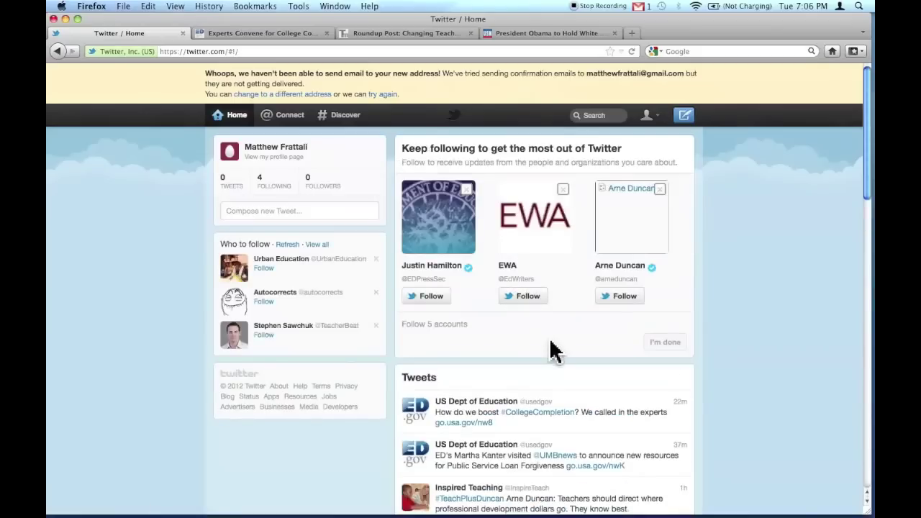
scroll(552, 350, down, 3)
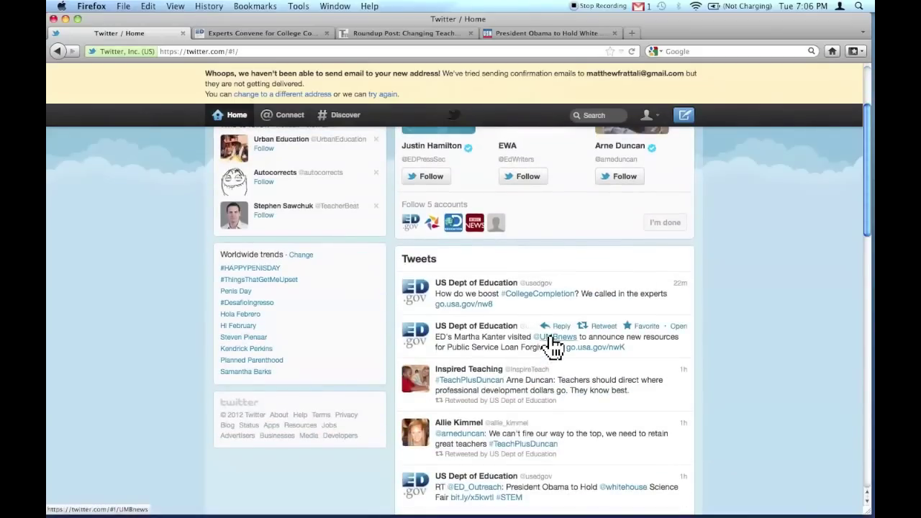
scroll(553, 347, down, 10)
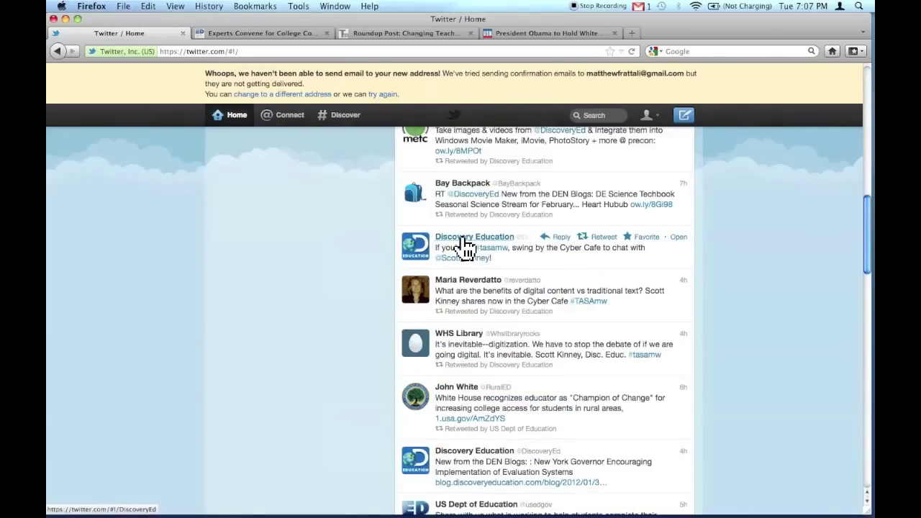
click(465, 239)
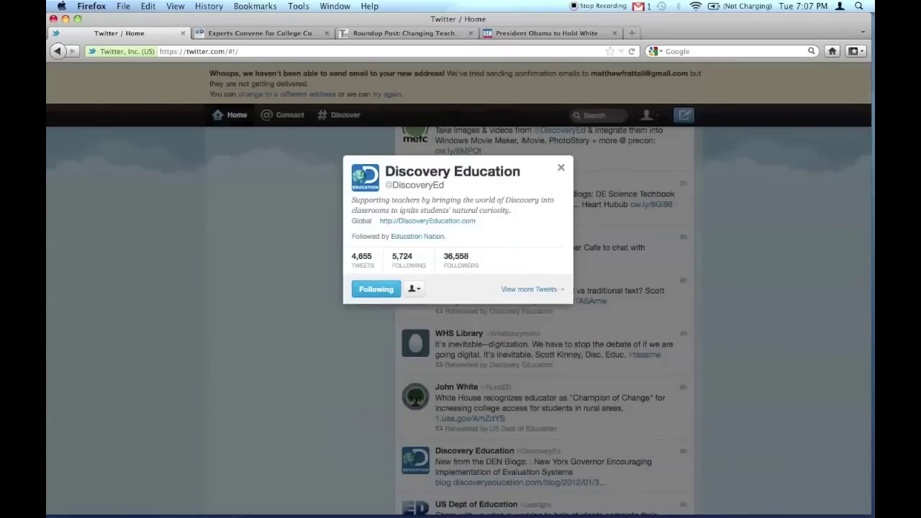
click(424, 266)
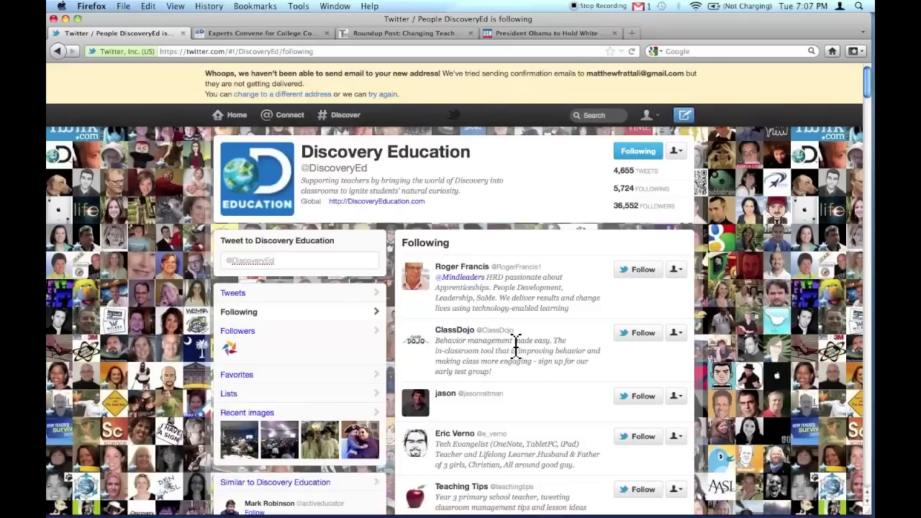
scroll(516, 345, down, 1)
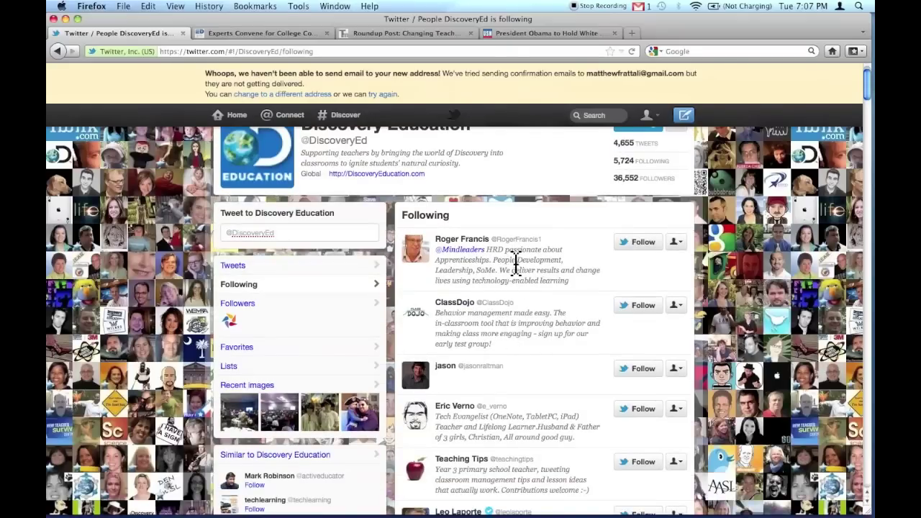
click(639, 250)
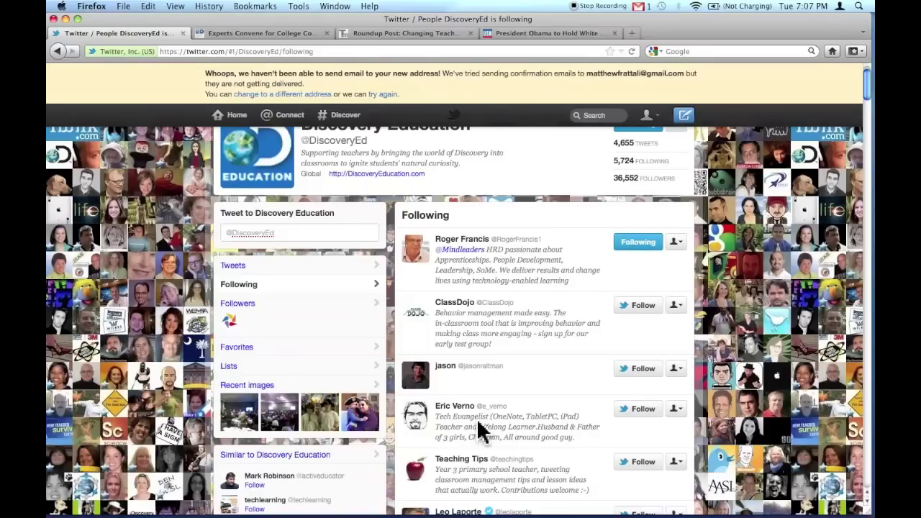
click(633, 424)
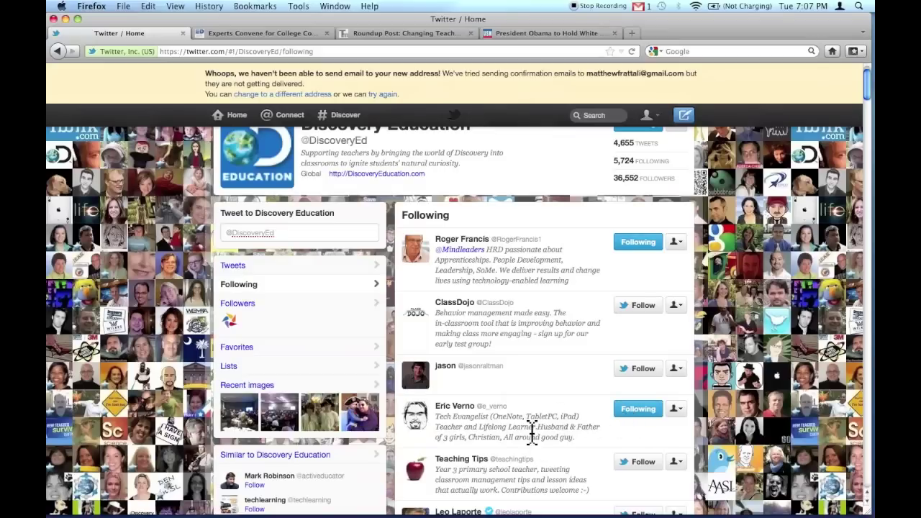
scroll(527, 428, up, 1)
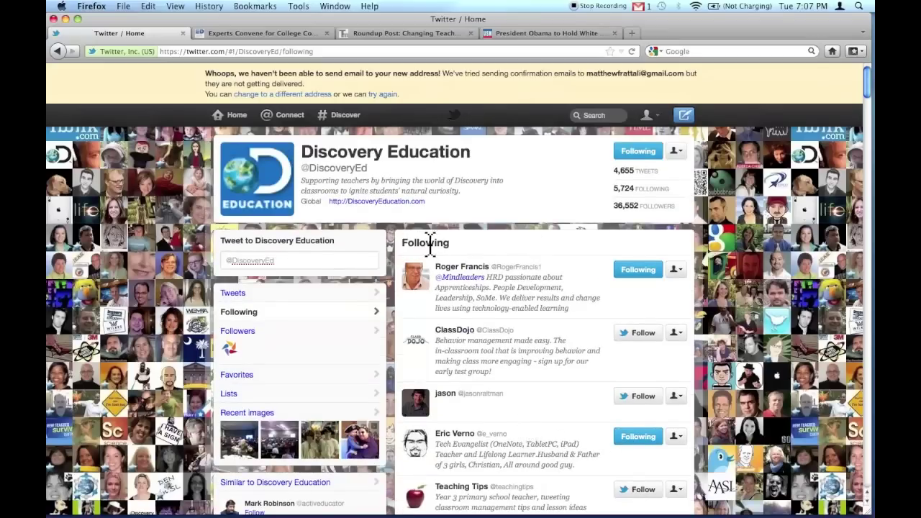
click(237, 117)
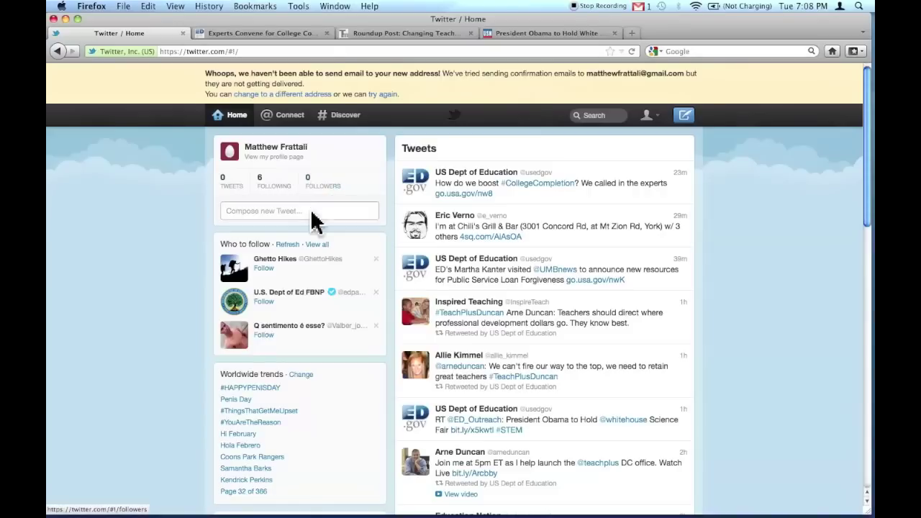
Compose a tweet reading "hello world", add and remove the filler text "asfsdfasf", and post the tweet
click(285, 215)
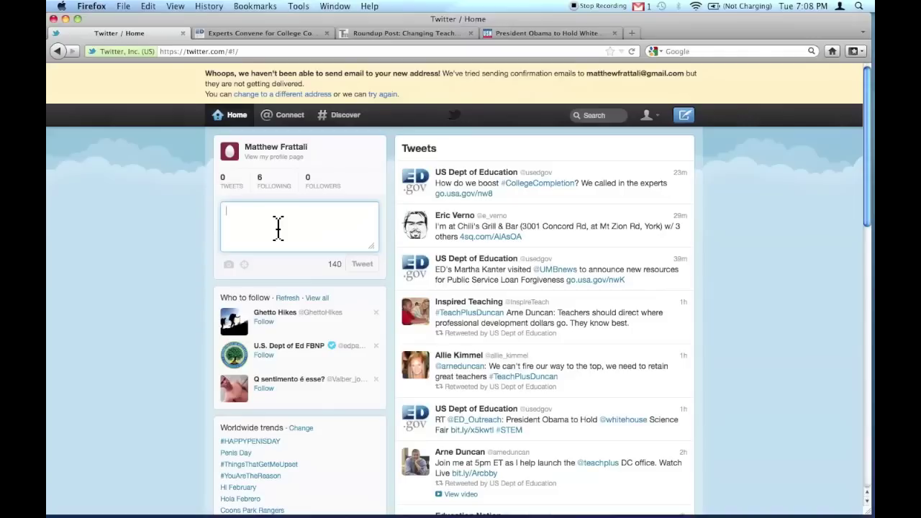
text(hke)
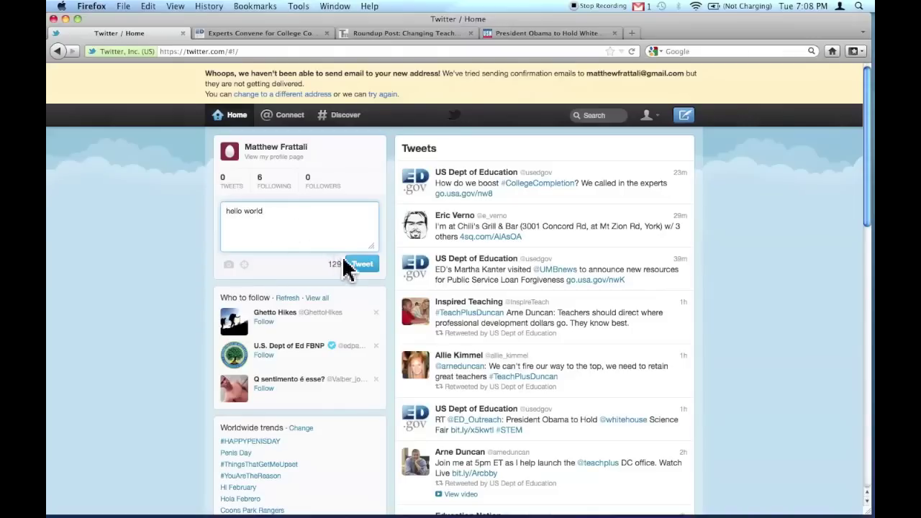
text( asfsdfasf)
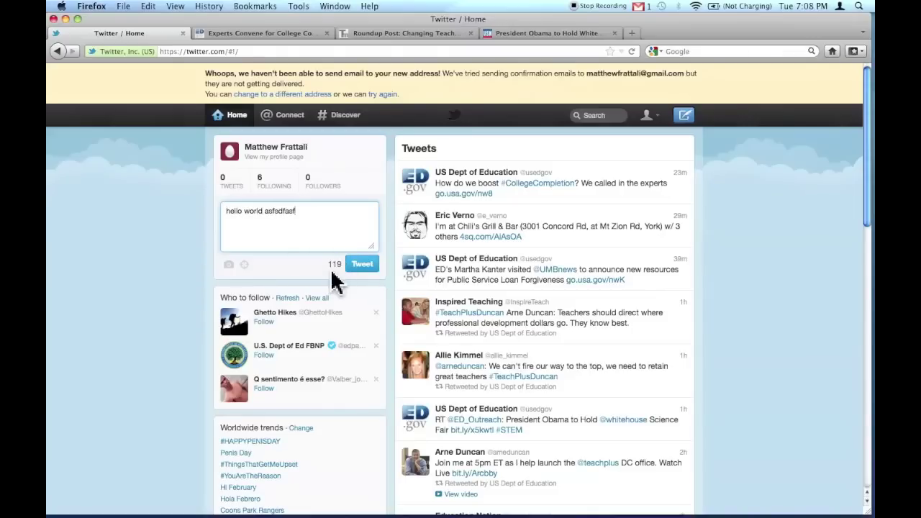
key(BackSpace)
click(356, 266)
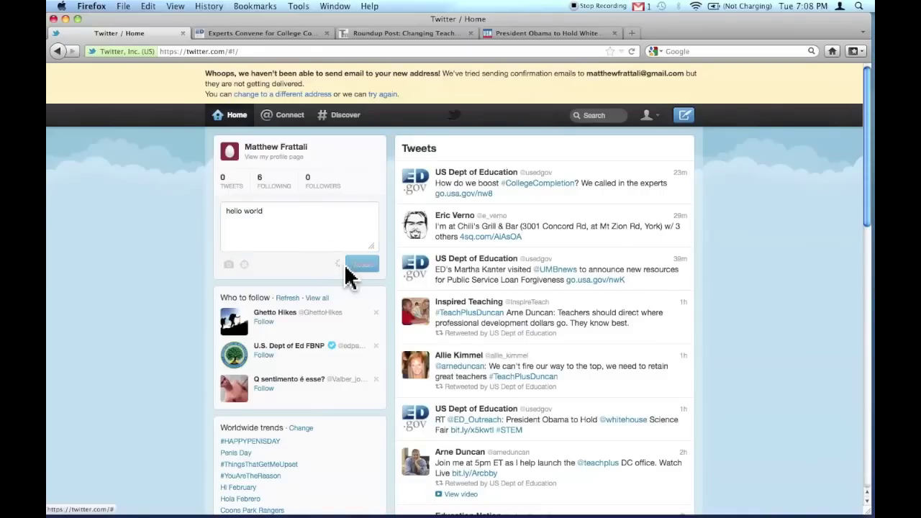